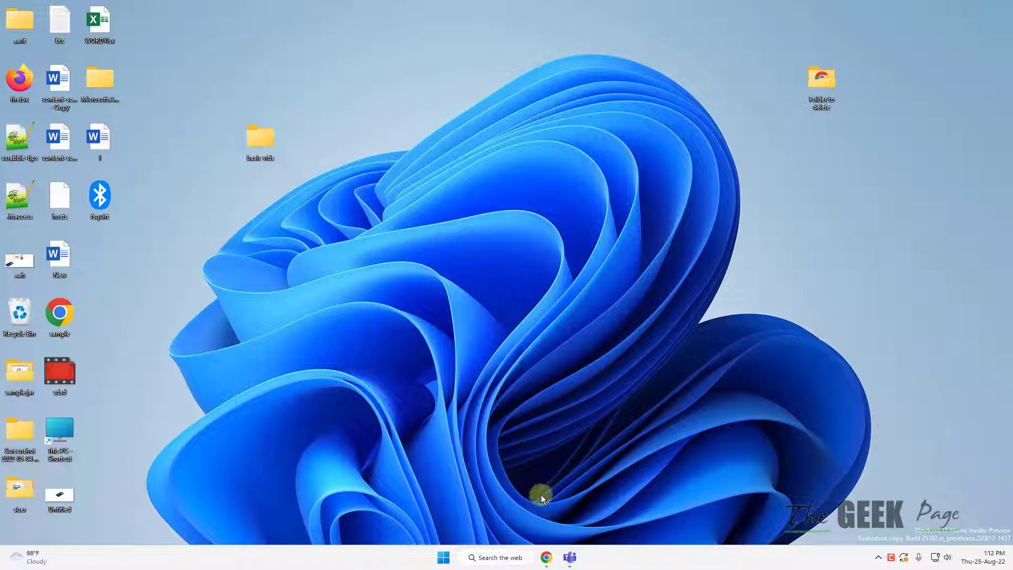
pyautogui.click(569, 557)
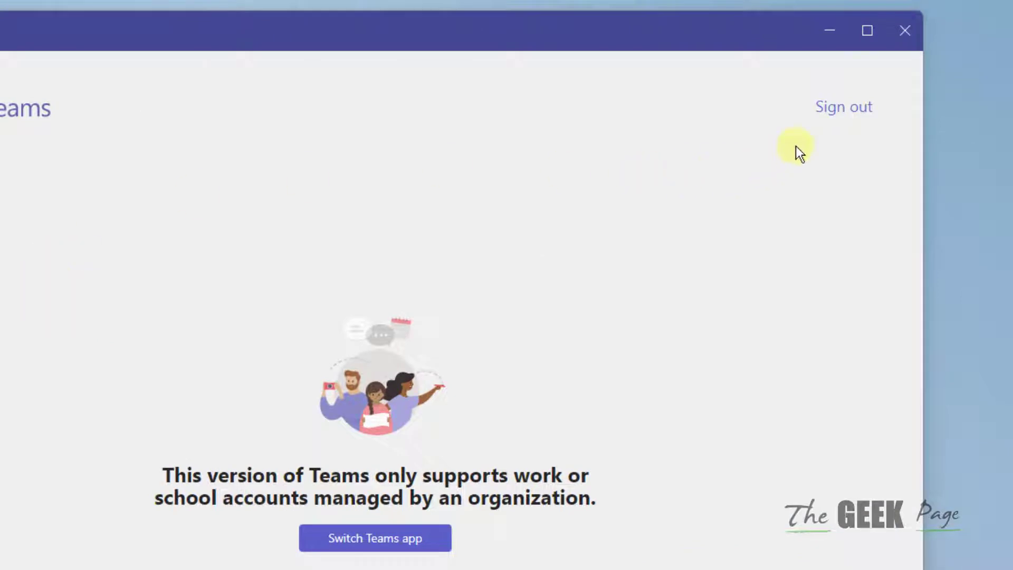
pyautogui.click(336, 220)
pyautogui.click(829, 36)
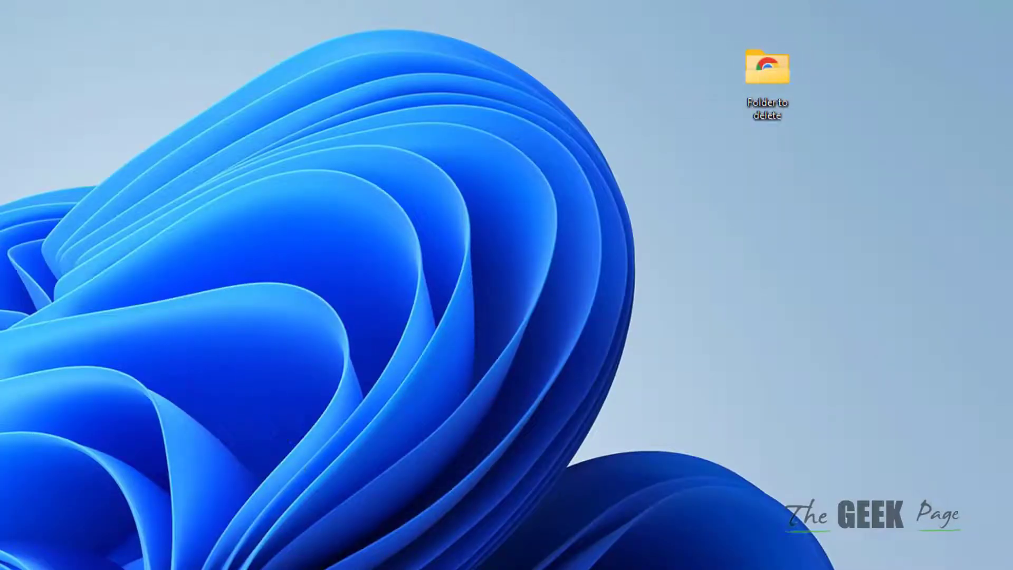
# Bring Teams back up and switch Read receipts off under Settings > Privacy.
pyautogui.click(356, 569)
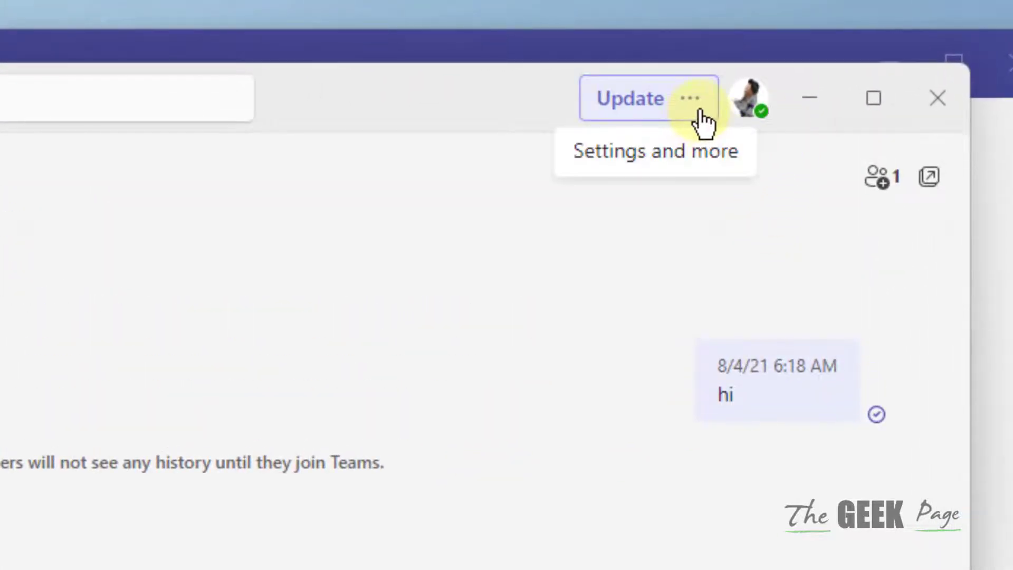
pyautogui.click(691, 111)
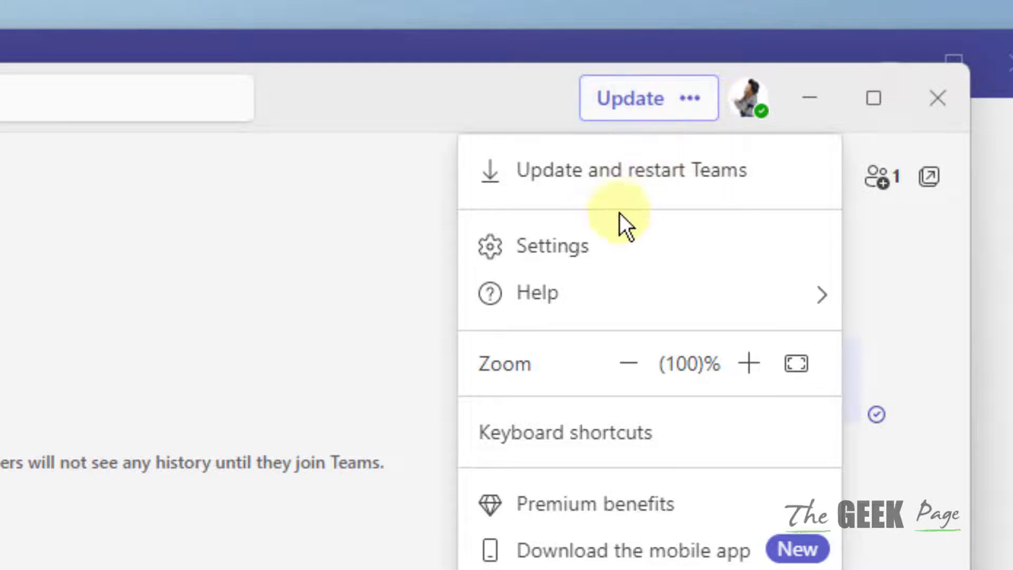
pyautogui.click(591, 248)
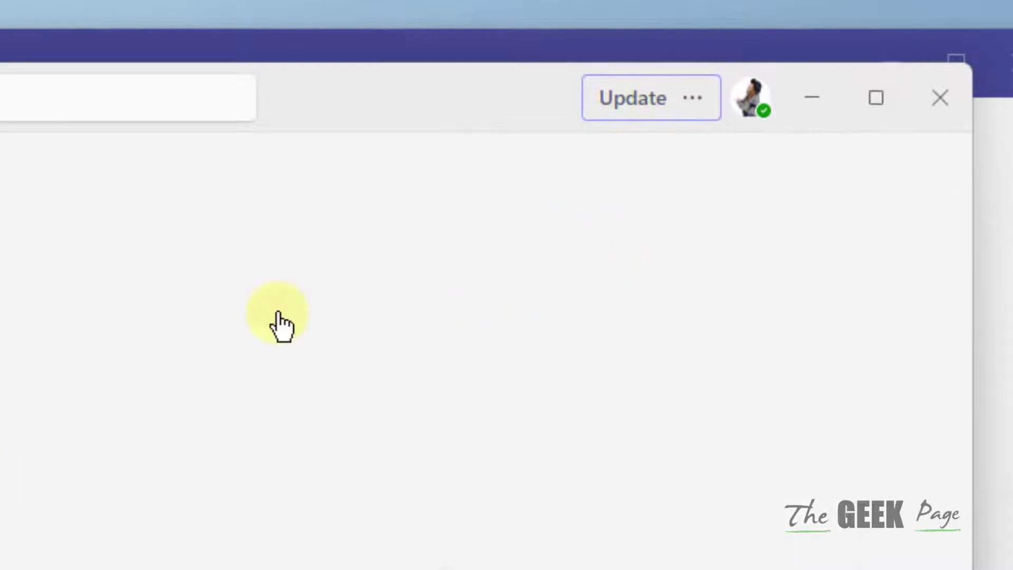
pyautogui.click(214, 443)
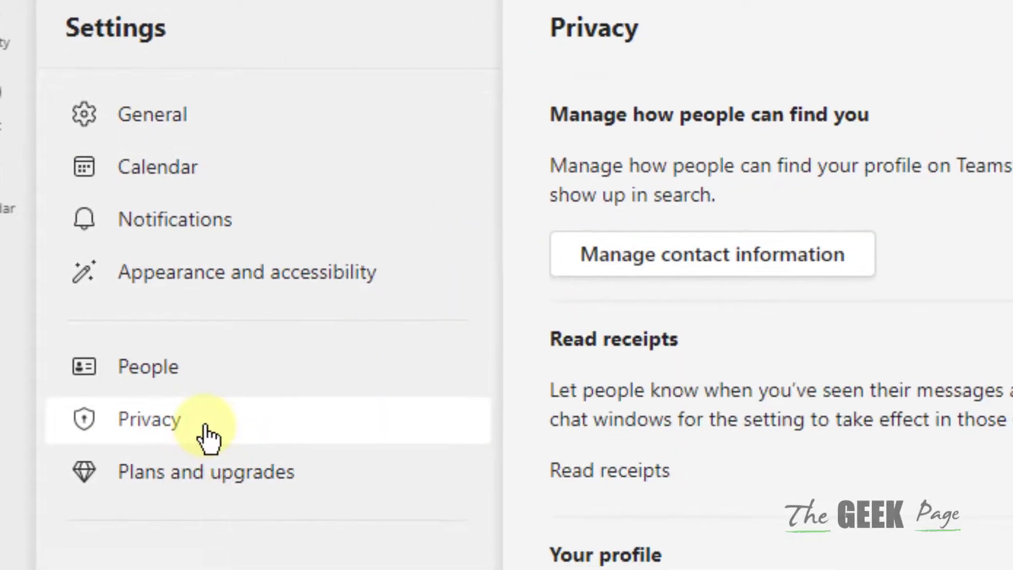
pyautogui.click(657, 261)
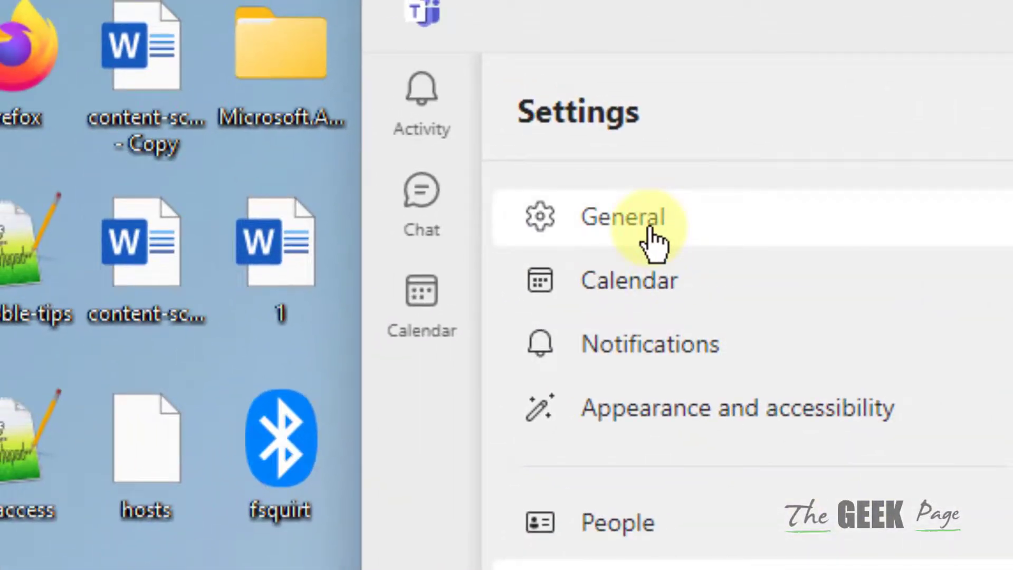
# Switch the Teams Settings page from Privacy to General.
pyautogui.click(654, 237)
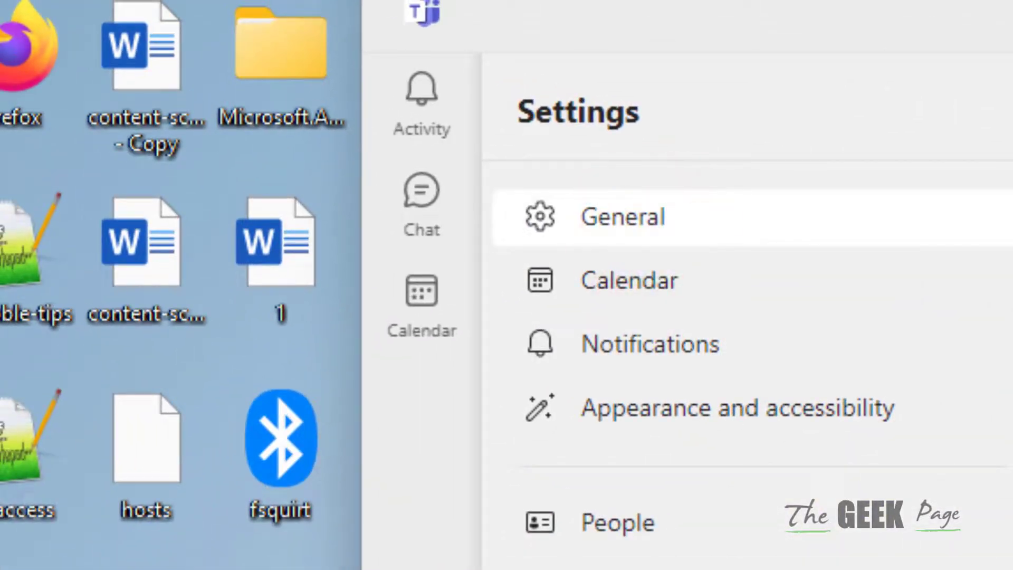